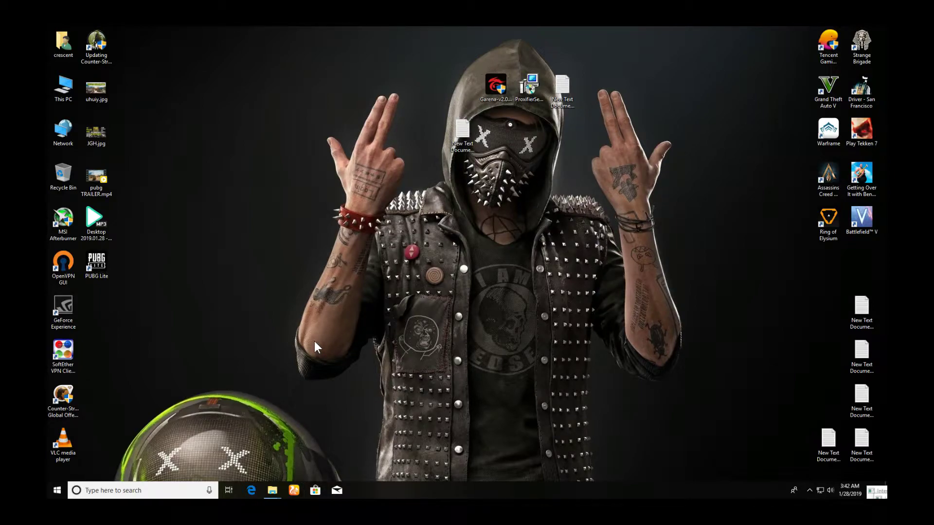
click(294, 490)
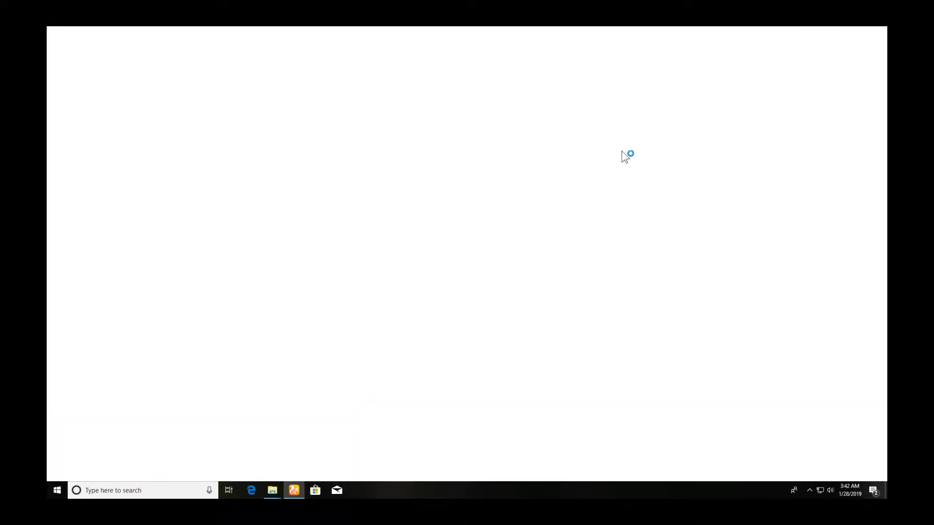
click(852, 35)
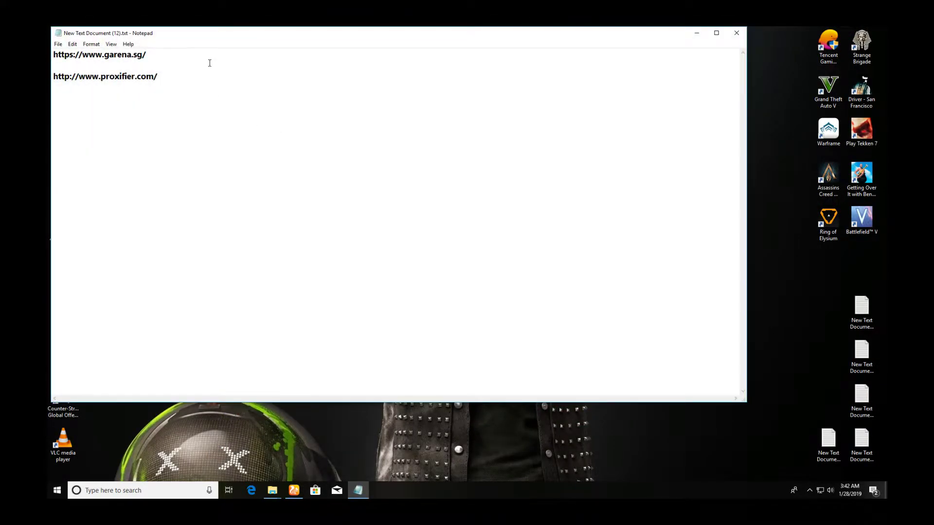
drag(146, 54, 54, 55)
key(ctrl+c)
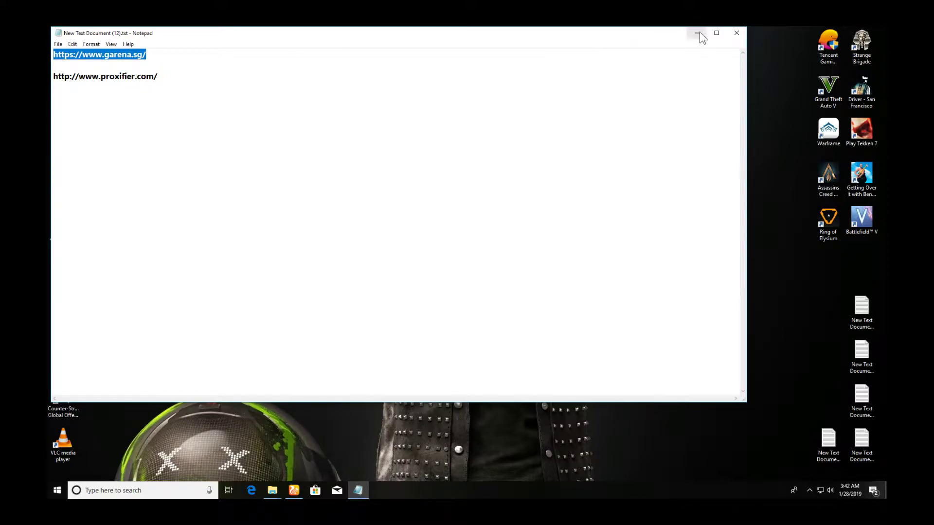
click(698, 32)
click(294, 490)
click(217, 49)
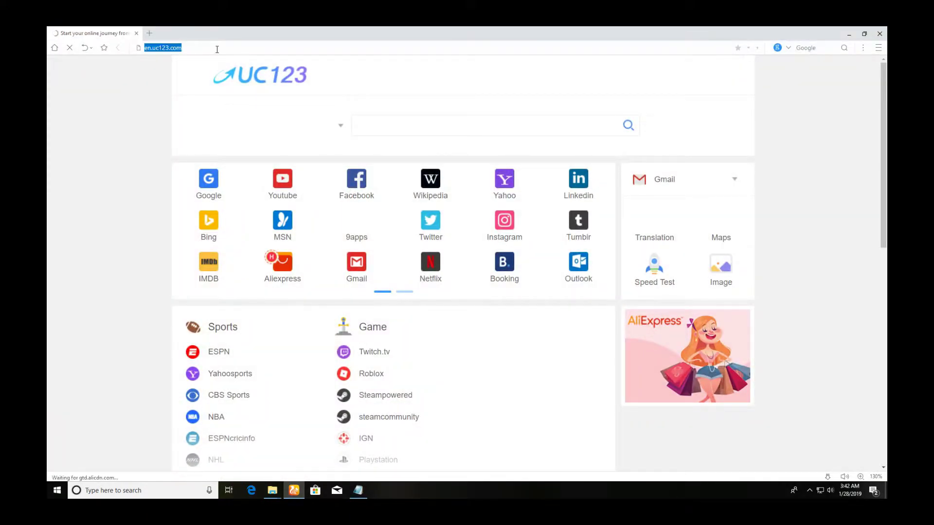
key(ctrl+v)
key(Return)
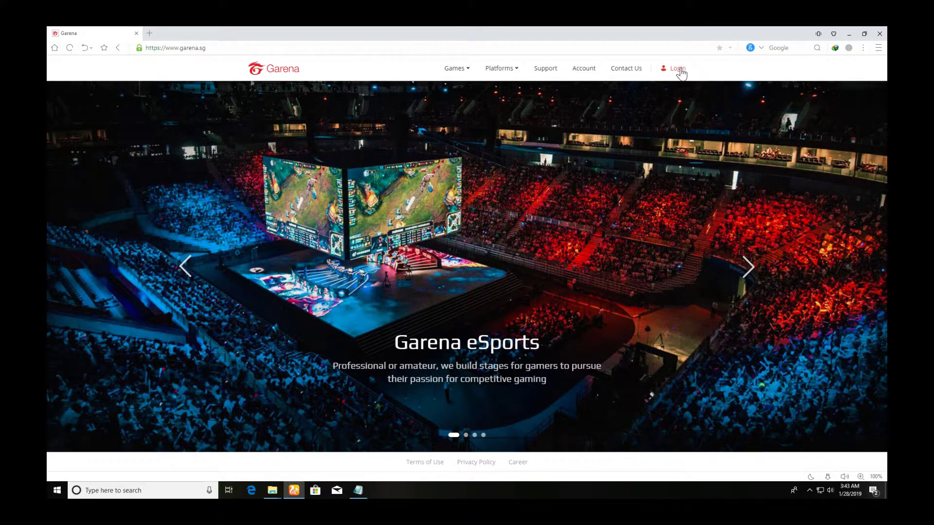
View Garena's new account registration form from the login dialog, and close both the form and the dialog
click(680, 68)
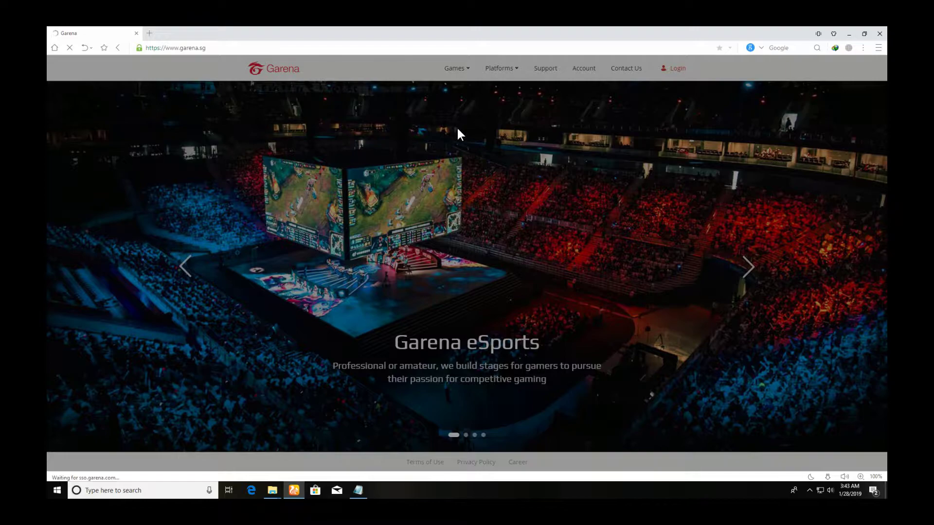
click(442, 233)
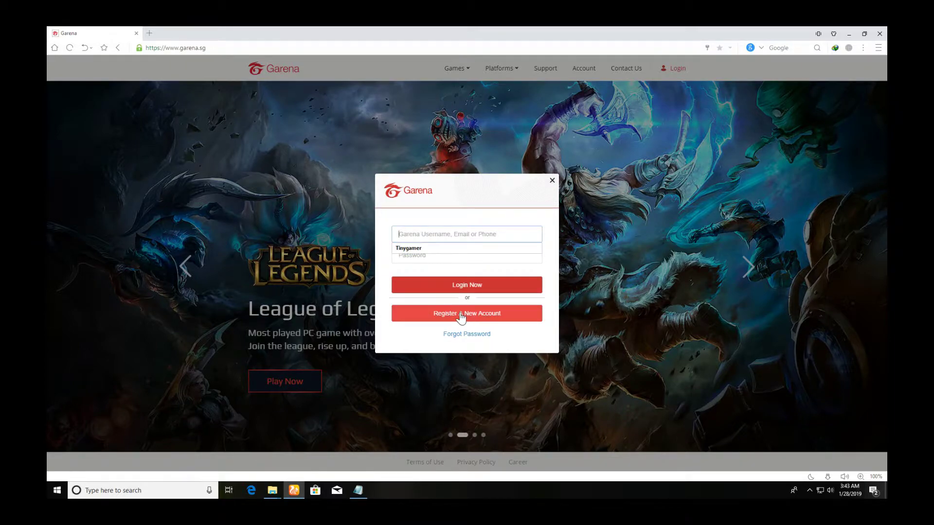
click(462, 317)
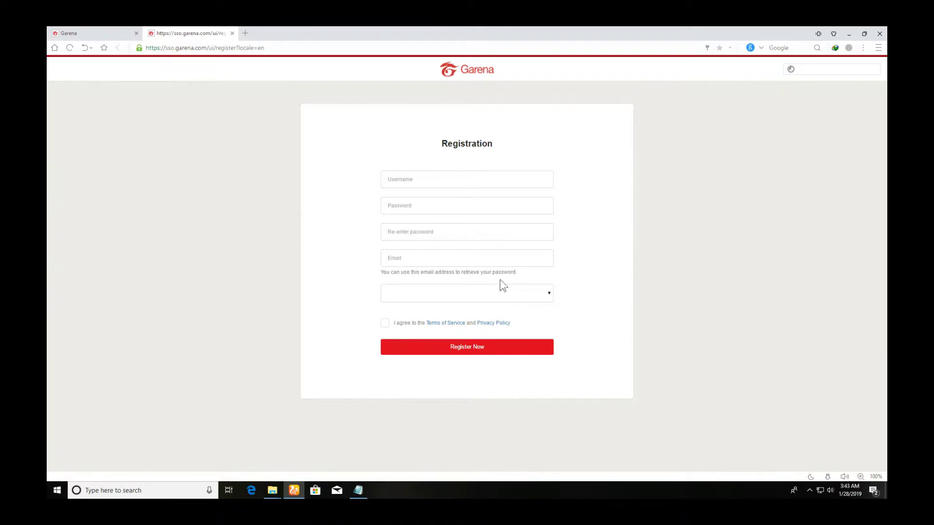
click(104, 33)
click(233, 33)
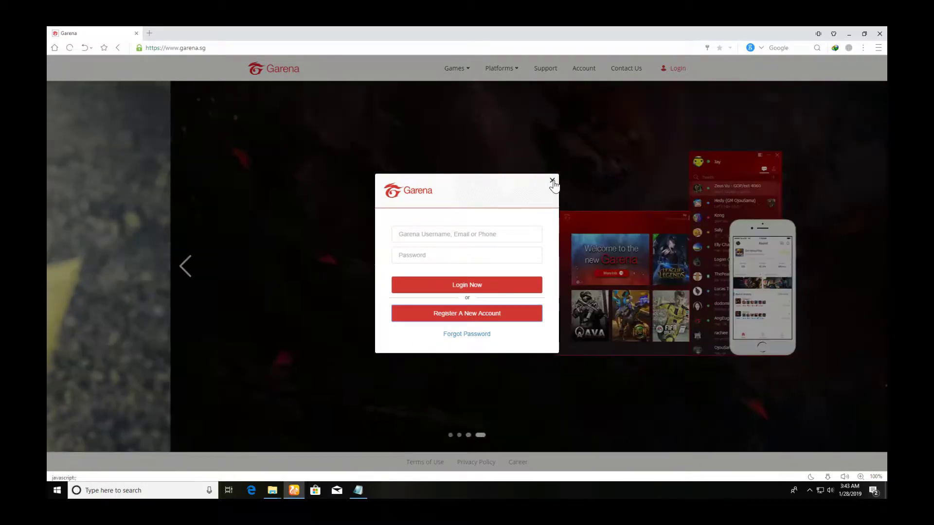
click(553, 181)
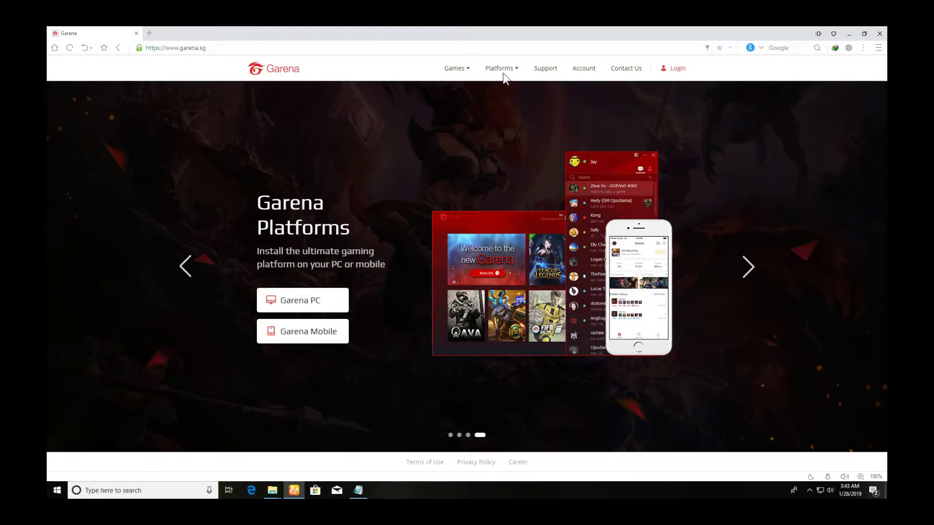
Start downloading the Garena PC installer from the Garena site, cancel the download and return to the desktop
mouse_move(507, 71)
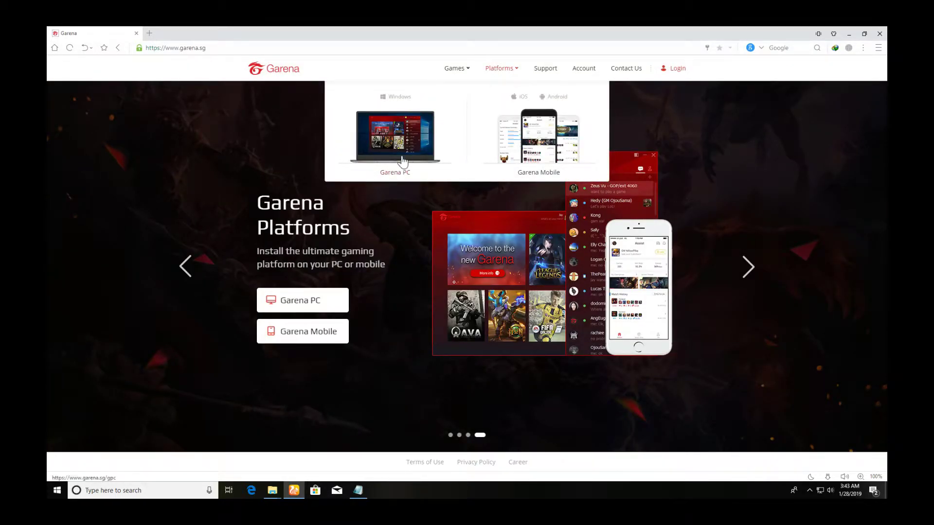
click(389, 144)
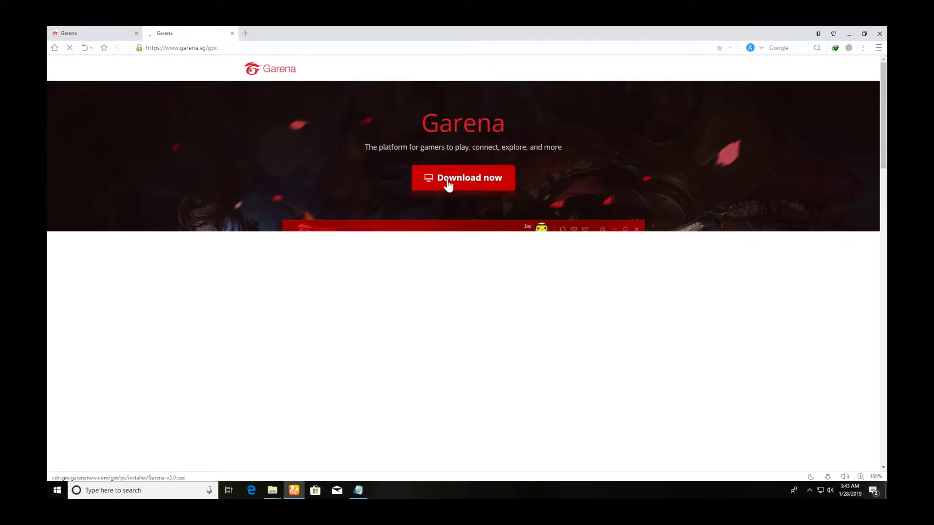
click(459, 179)
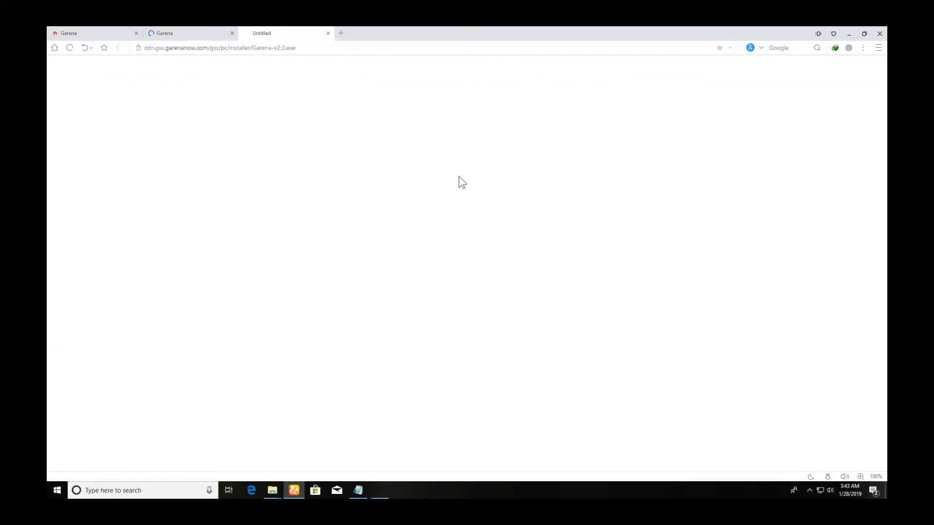
click(464, 297)
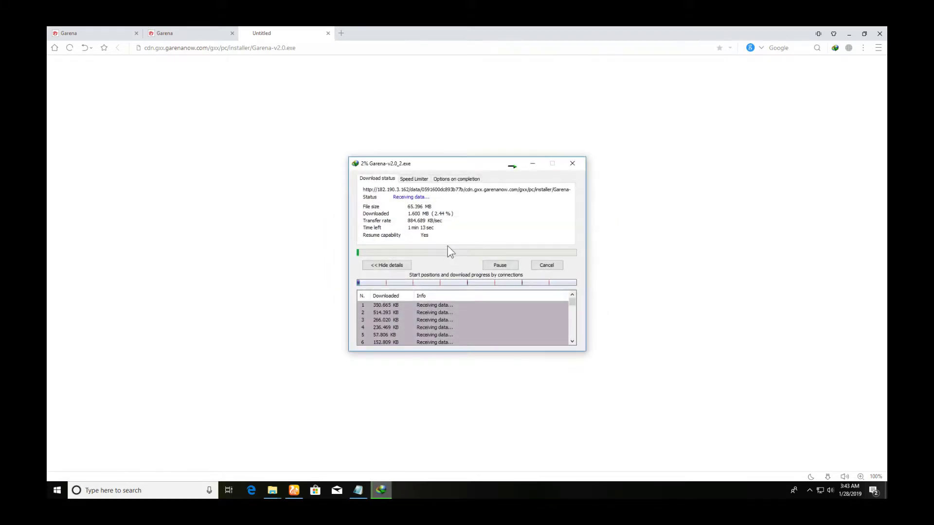
click(538, 268)
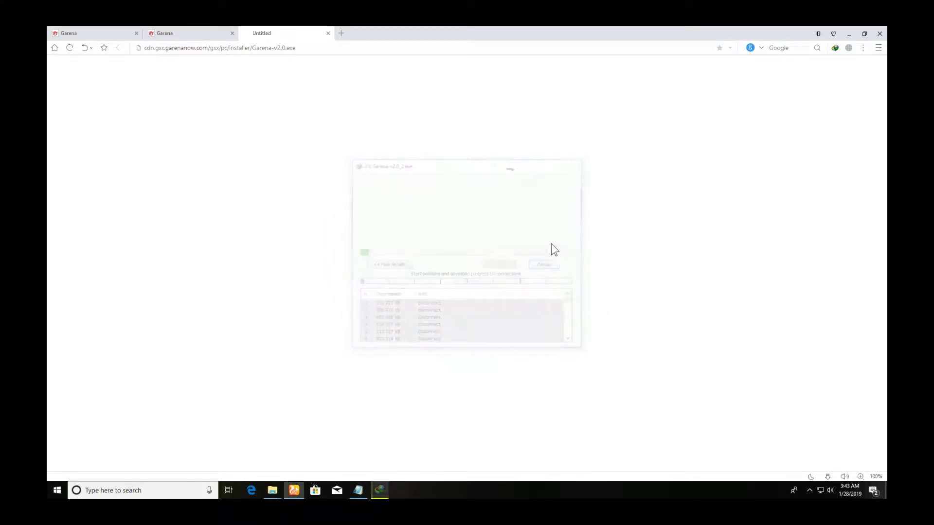
click(849, 34)
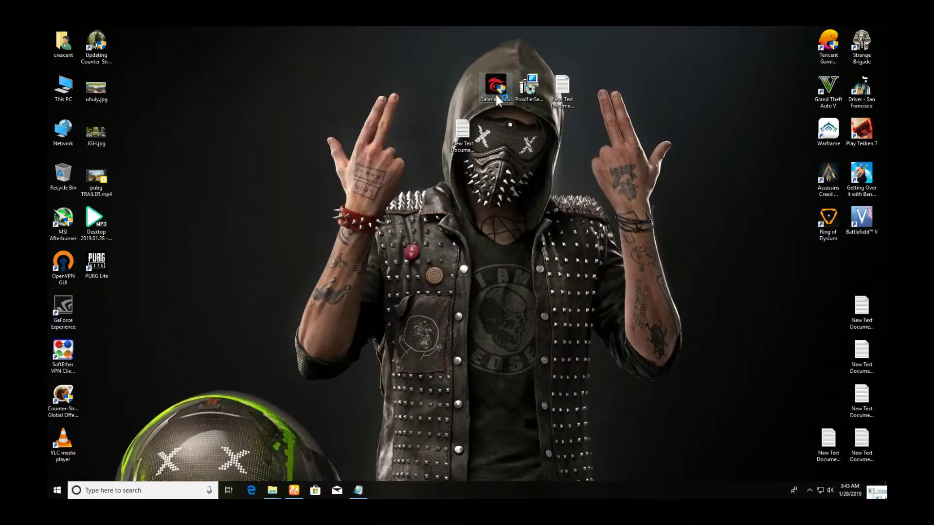
key(alt+Tab)
drag(169, 77, 48, 84)
key(ctrl+c)
click(696, 33)
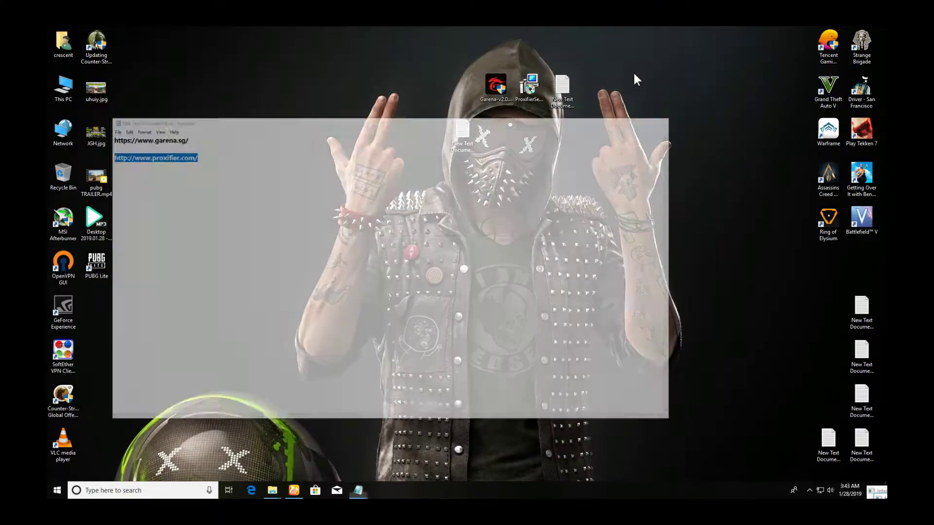
click(294, 489)
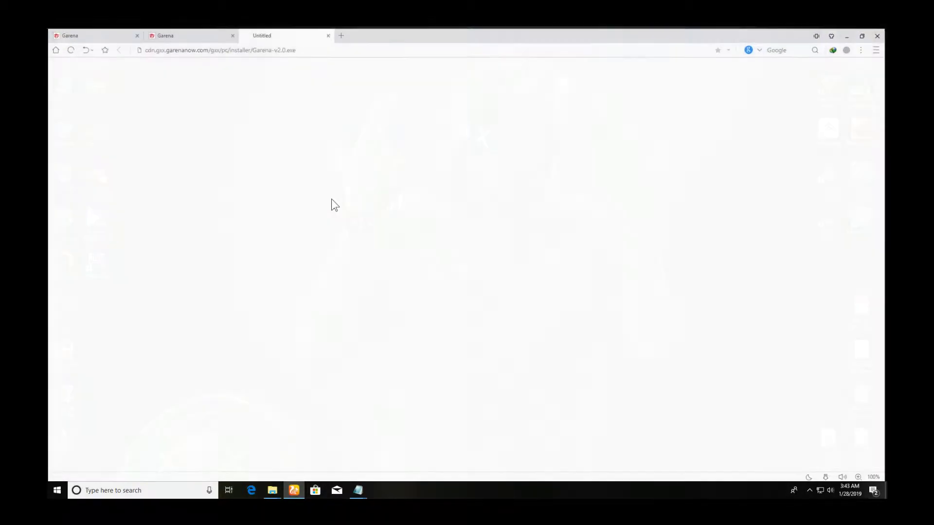
click(215, 49)
key(ctrl+v)
key(Return)
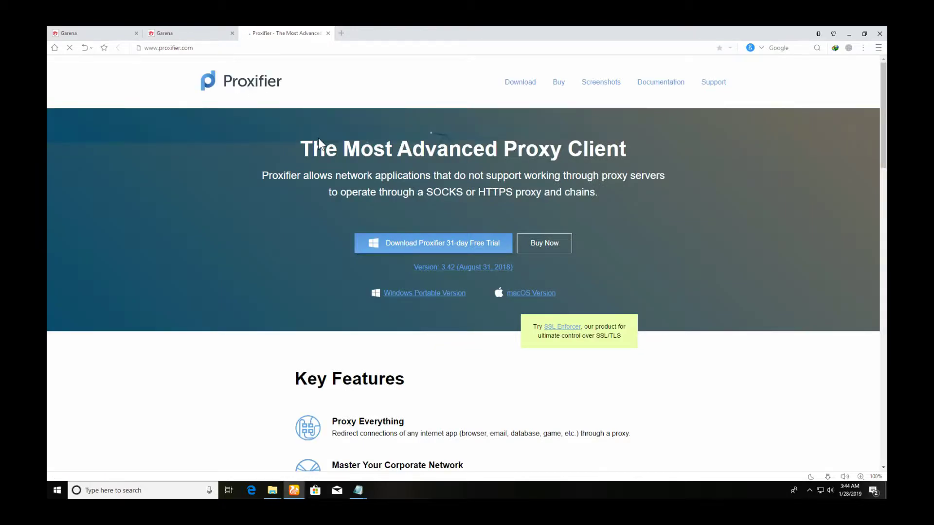
Start downloading the Proxifier 31-day free trial as a numbered duplicate, cancel it and return to the desktop
click(395, 243)
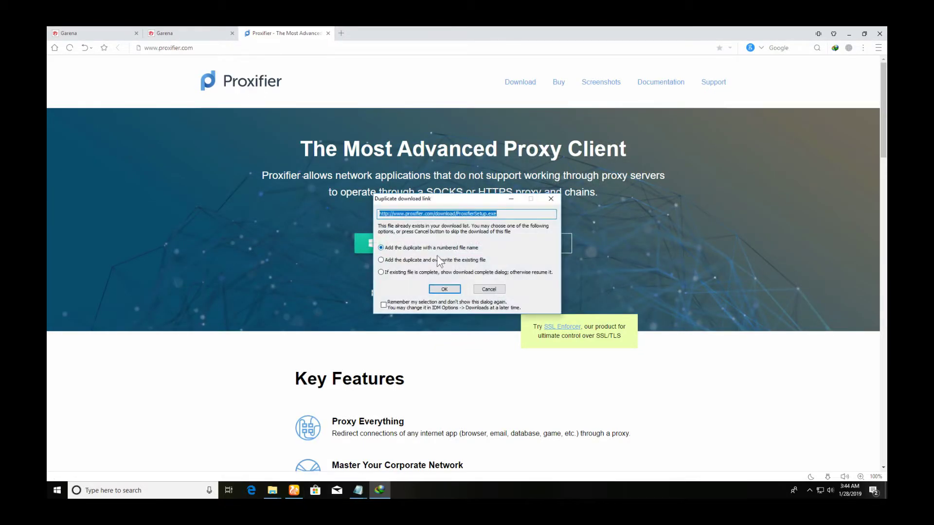
click(445, 290)
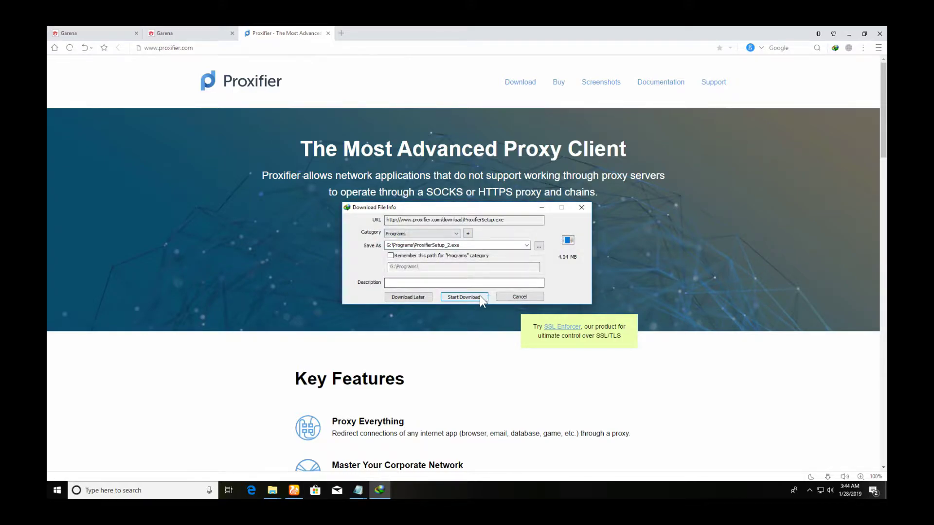
click(479, 296)
click(541, 267)
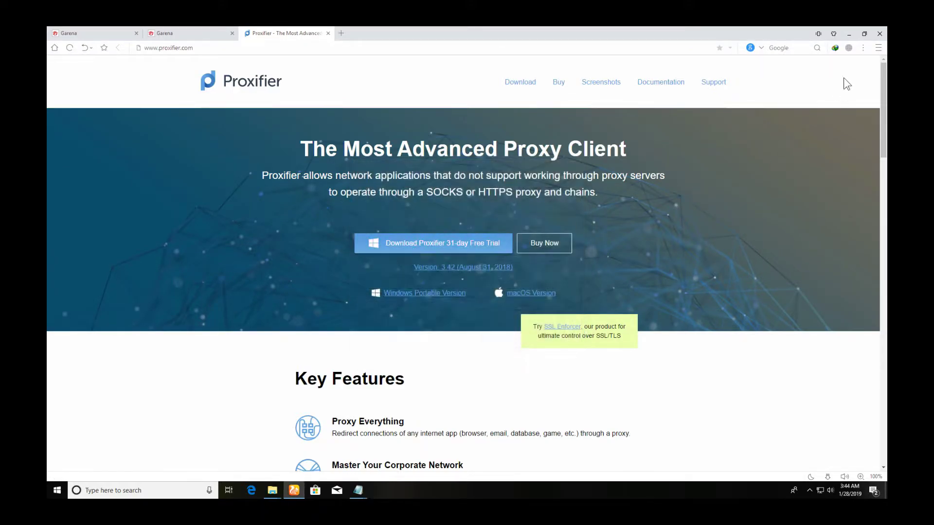
click(850, 34)
Refresh the desktop, view the text document listing the proxy servers and ports, and close it
right_click(555, 198)
click(571, 221)
double_click(562, 87)
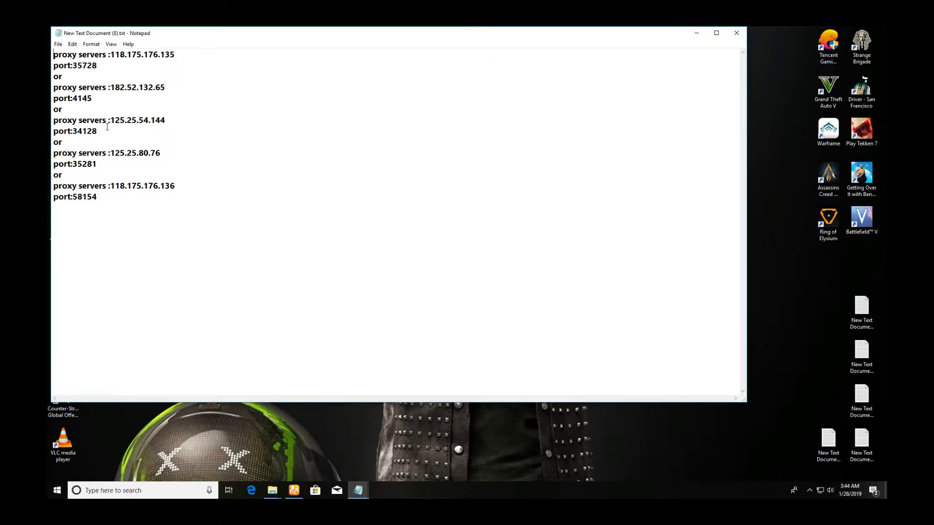
click(737, 36)
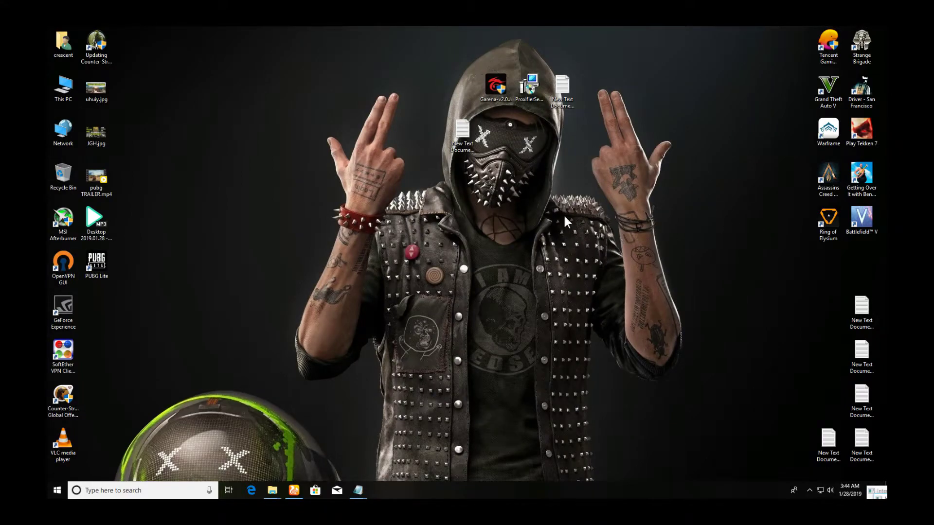
Install Garena from the installer on the desktop, allowing it to make changes, and log in with the filled-in account
click(491, 91)
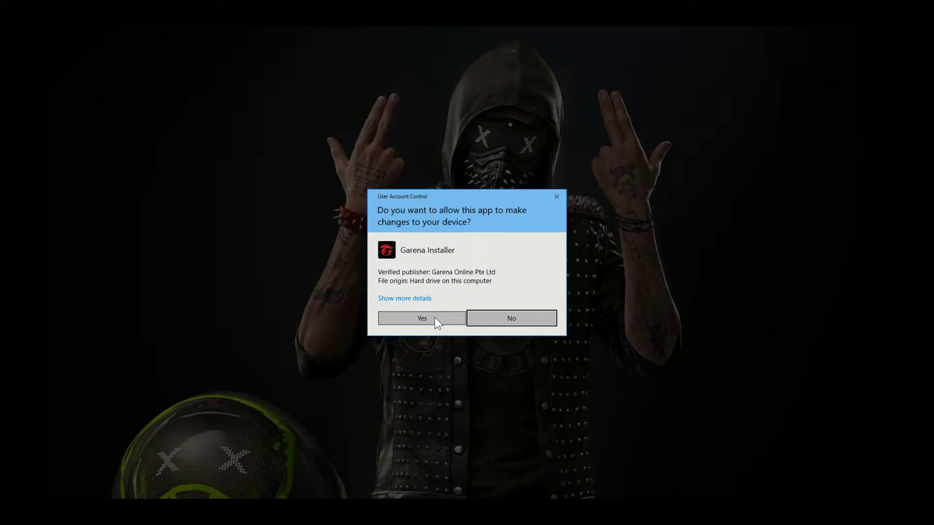
click(434, 319)
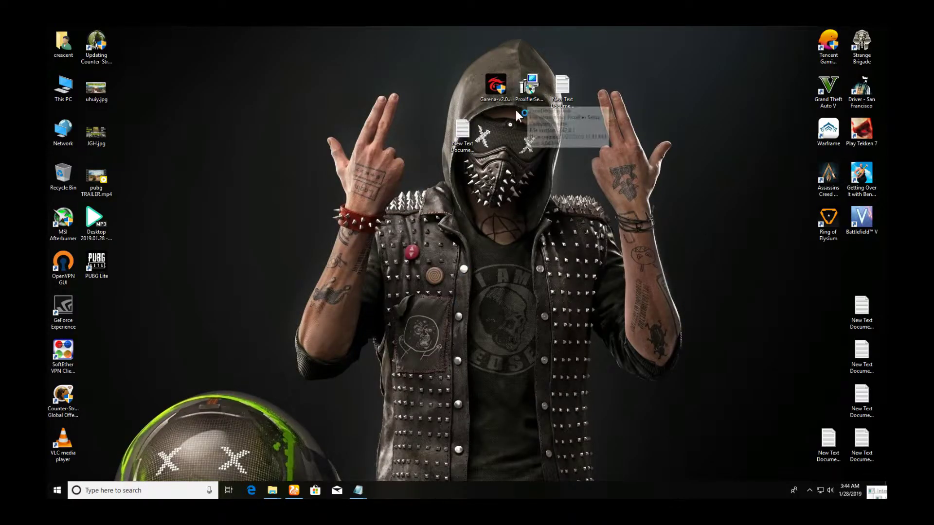
click(398, 287)
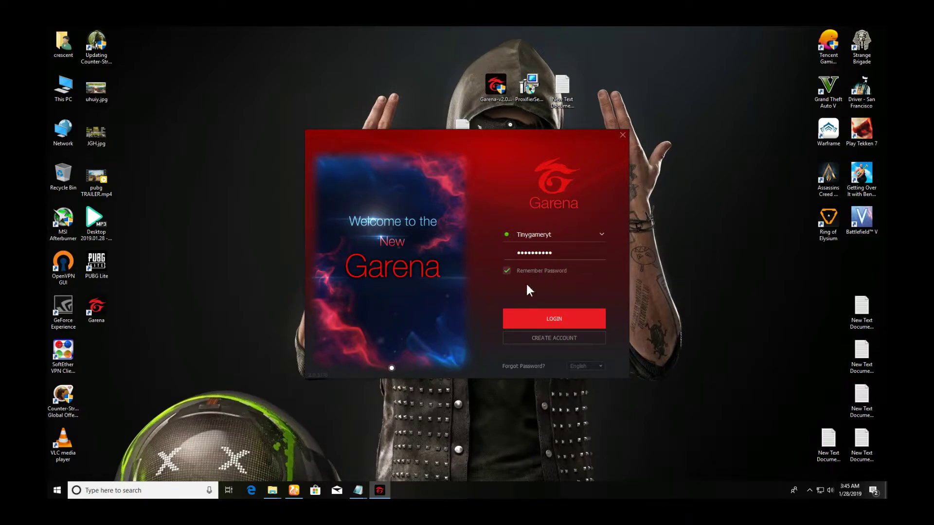
click(567, 318)
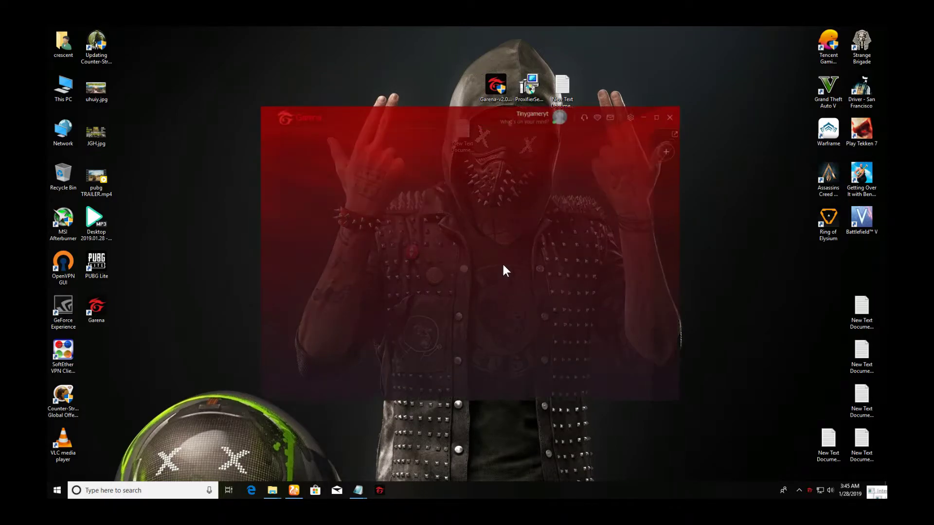
Select Thailand as the region in Garena's general settings and save the settings
scroll(444, 287, down, 3)
scroll(442, 283, up, 3)
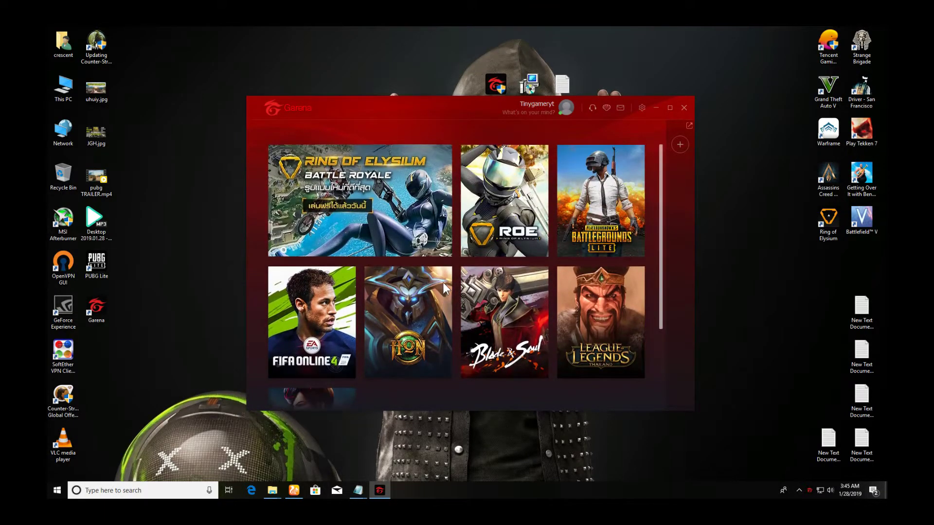
click(642, 108)
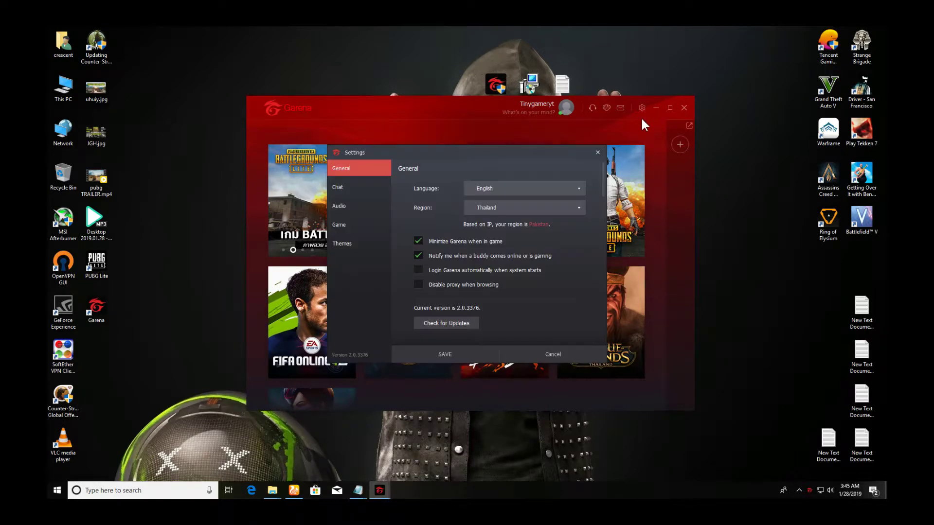
click(517, 208)
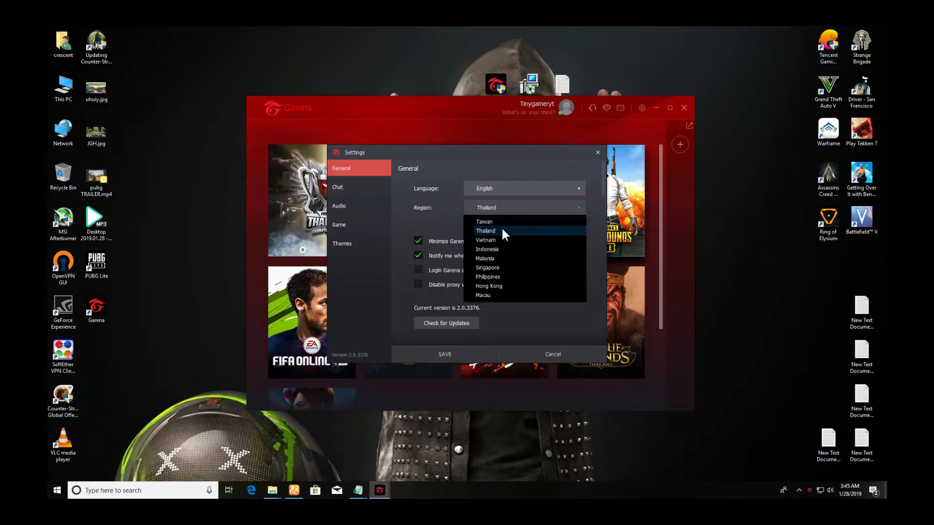
click(500, 230)
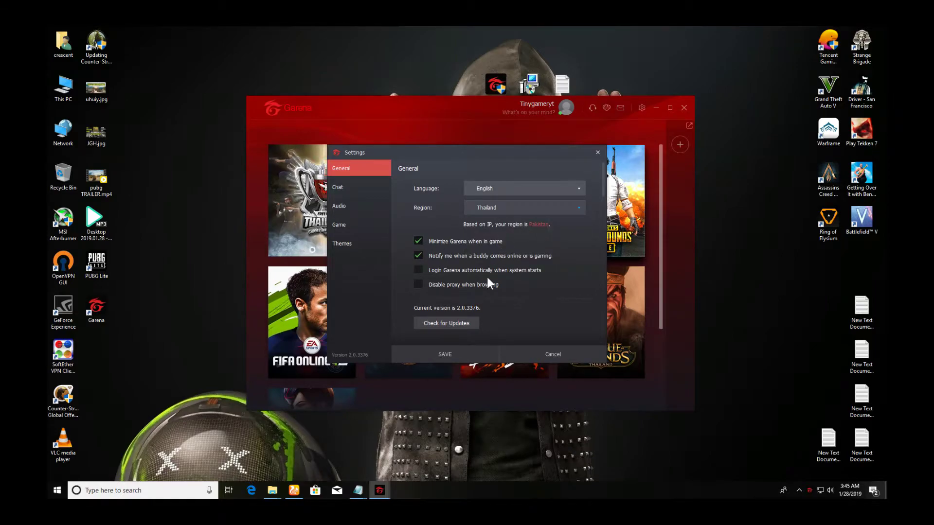
click(443, 355)
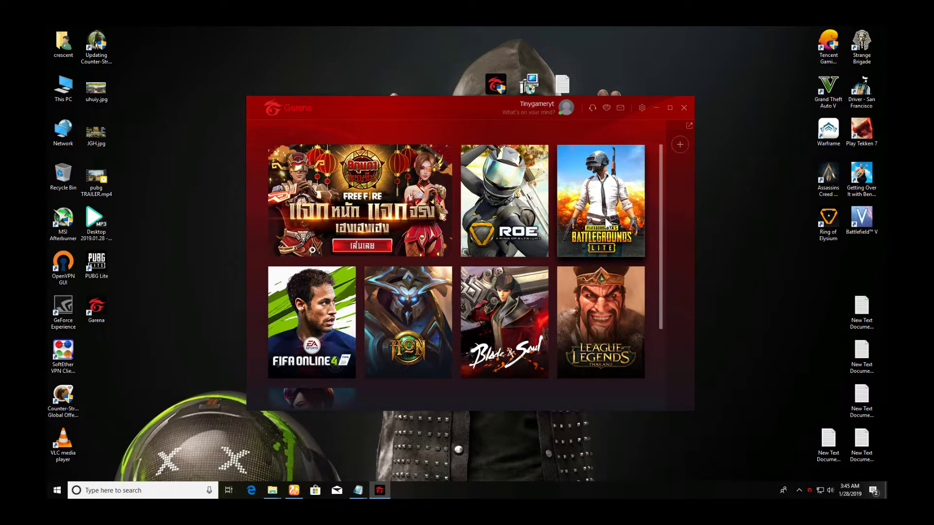
Open PUBG Lite's page in Garena and install the game to the destination folder G:\
click(606, 222)
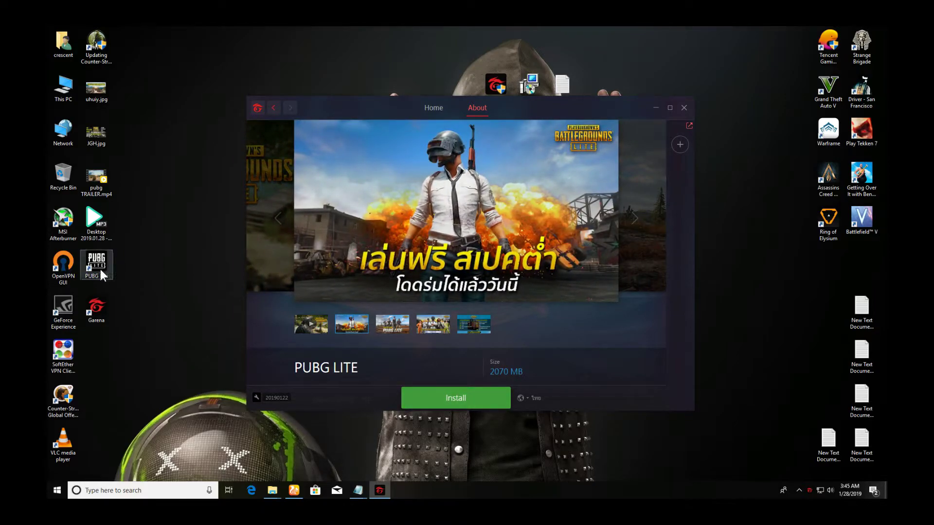
double_click(48, 89)
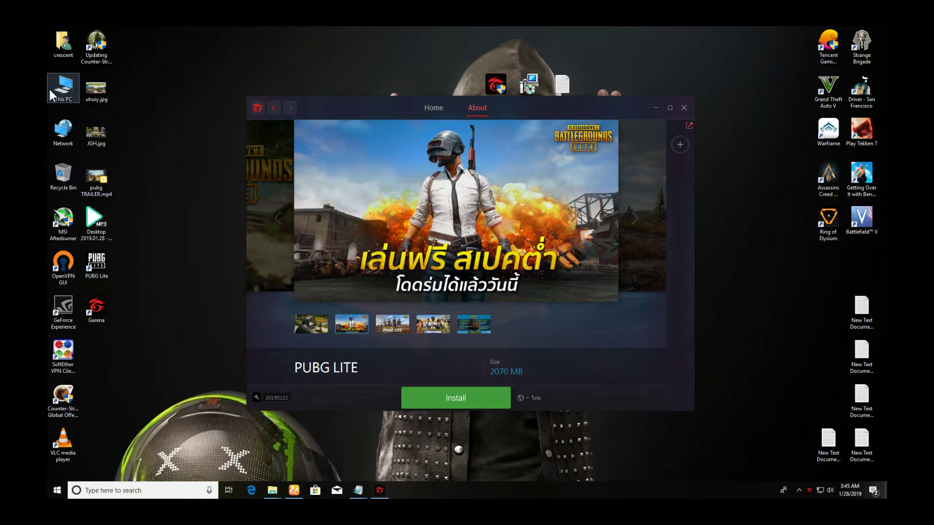
click(876, 31)
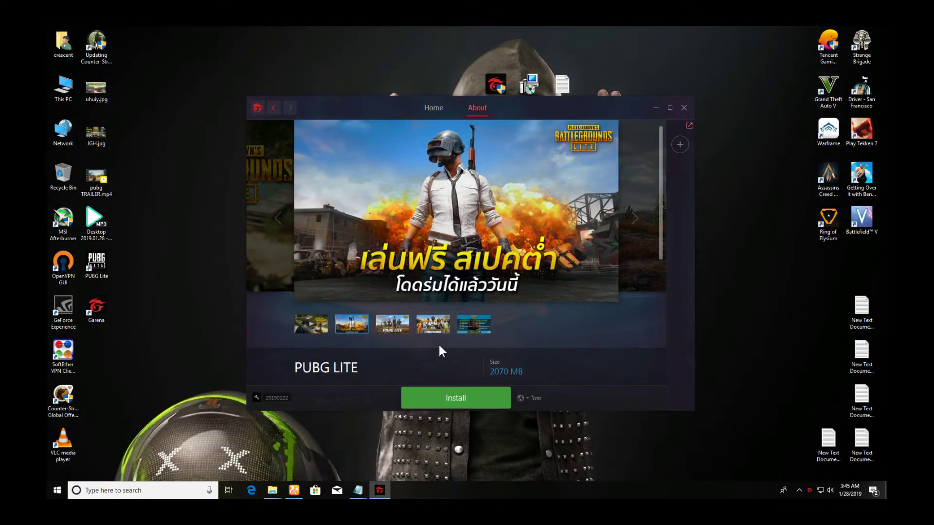
click(466, 403)
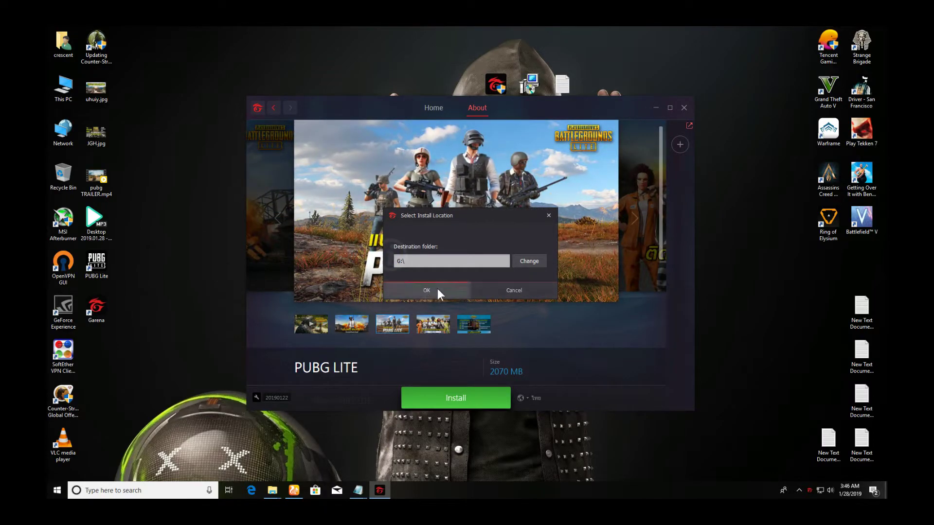
click(437, 290)
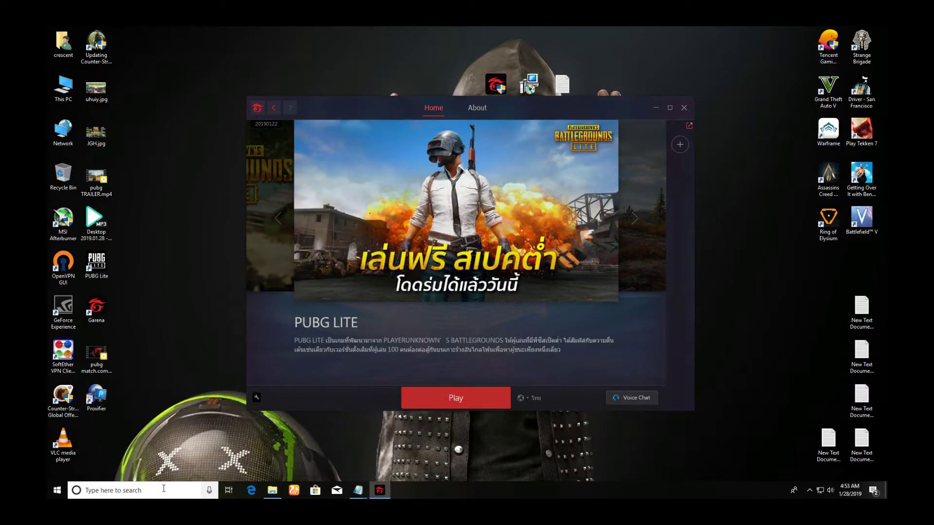
Set the Windows time zone to (UTC+07:00) Bangkok, Hanoi, Jakarta and close the date and time settings
click(164, 489)
text(d)
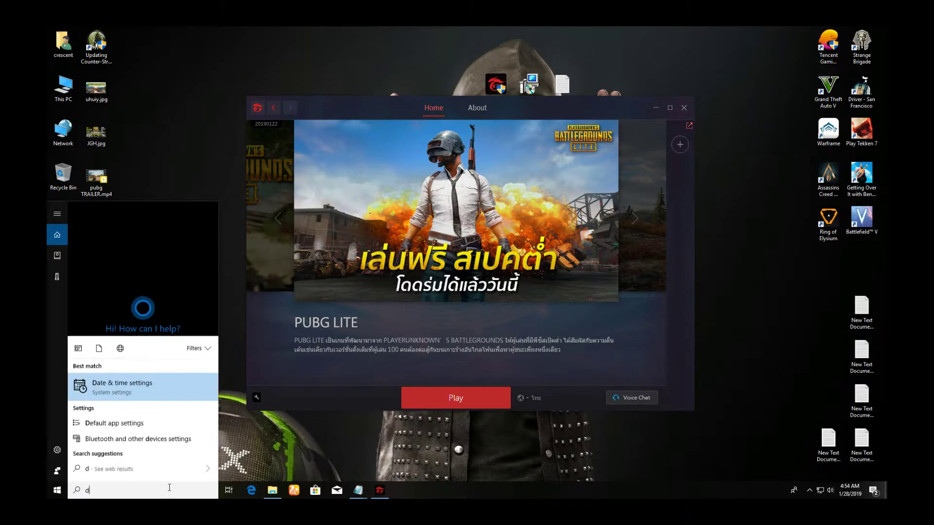
text(ate)
key(Return)
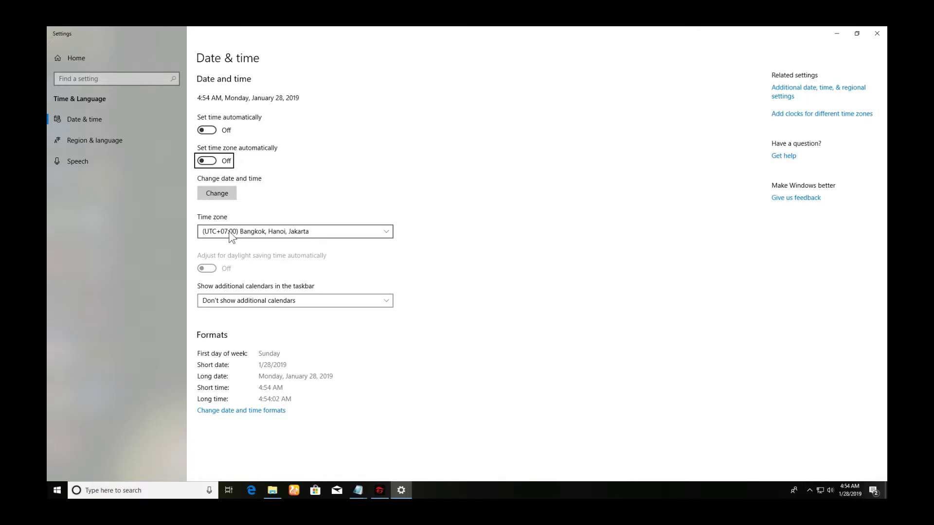
click(258, 232)
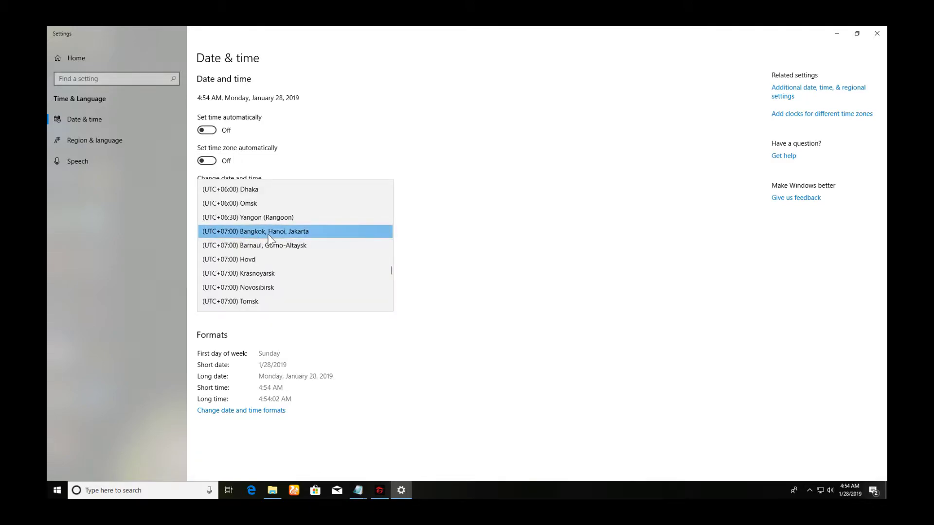
click(300, 232)
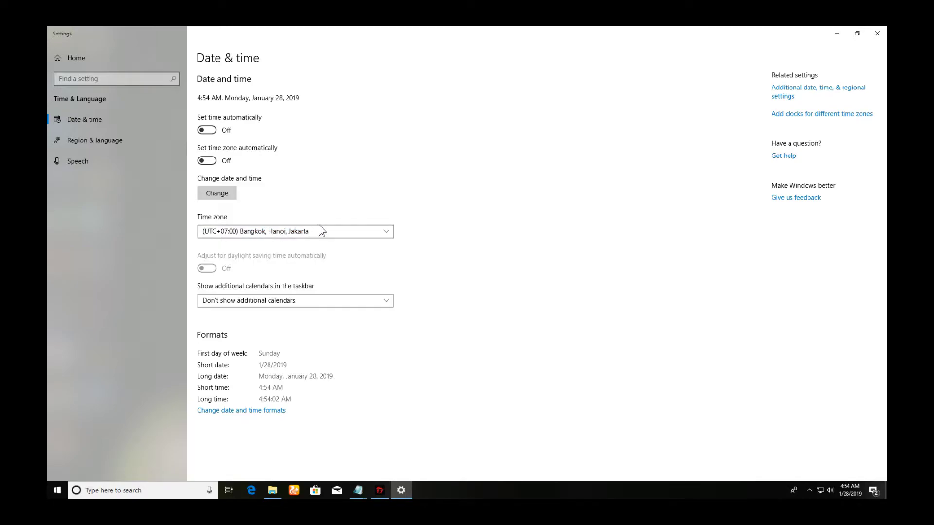
click(877, 34)
Launch Proxifier from the desktop, continue the evaluation, minimize Garena and bring up Proxifier's main window
double_click(108, 406)
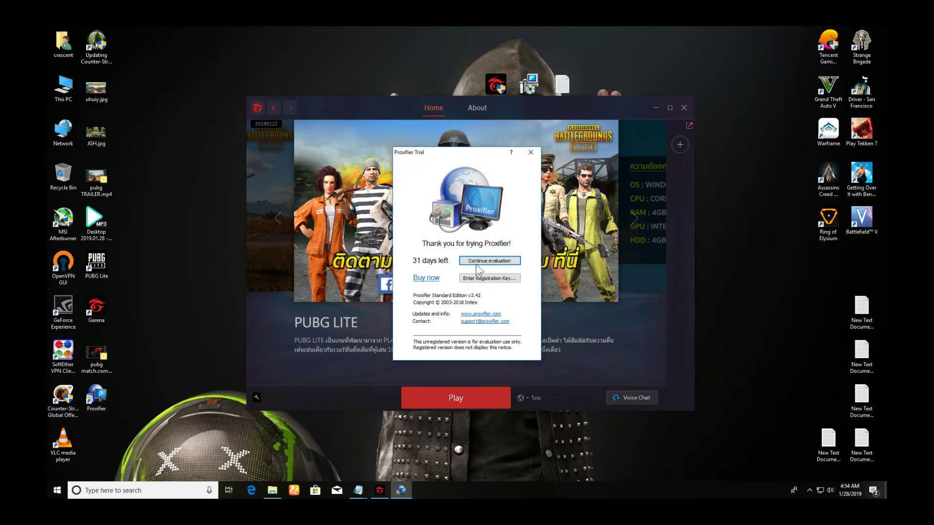
click(484, 261)
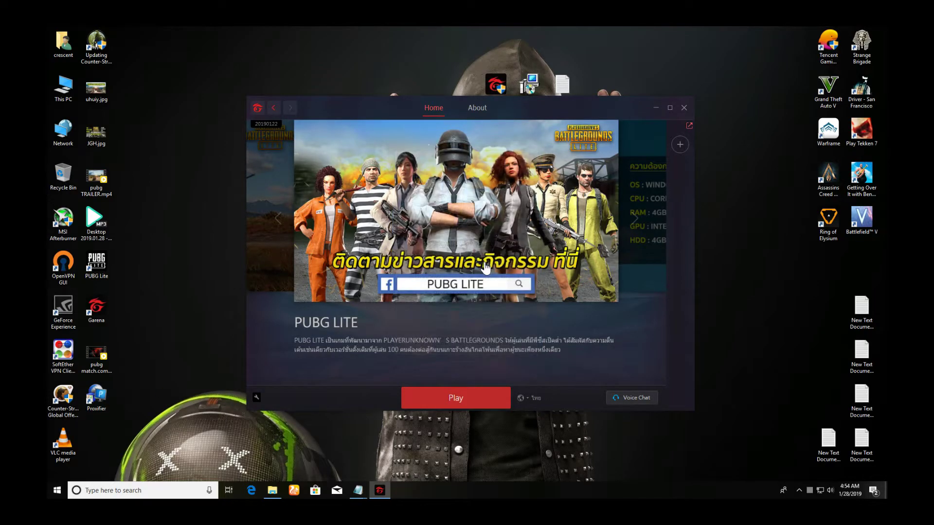
click(657, 108)
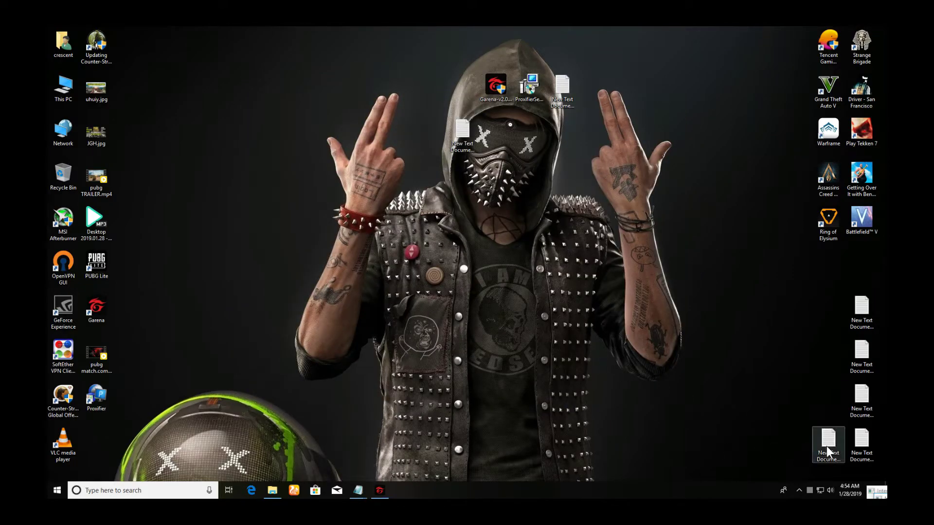
double_click(810, 490)
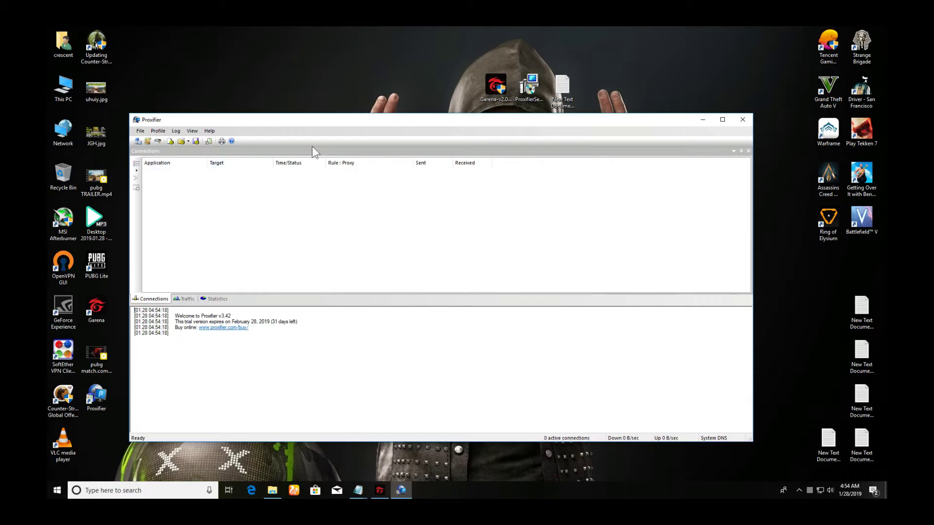
drag(371, 125, 363, 159)
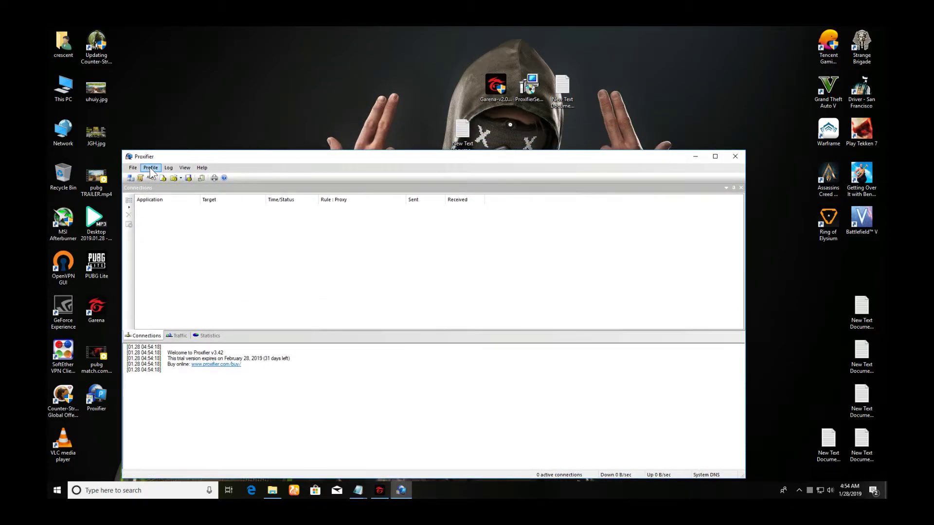
Select the proxy server address 125.25.54.144 in the desktop text document and return to Proxifier
double_click(562, 87)
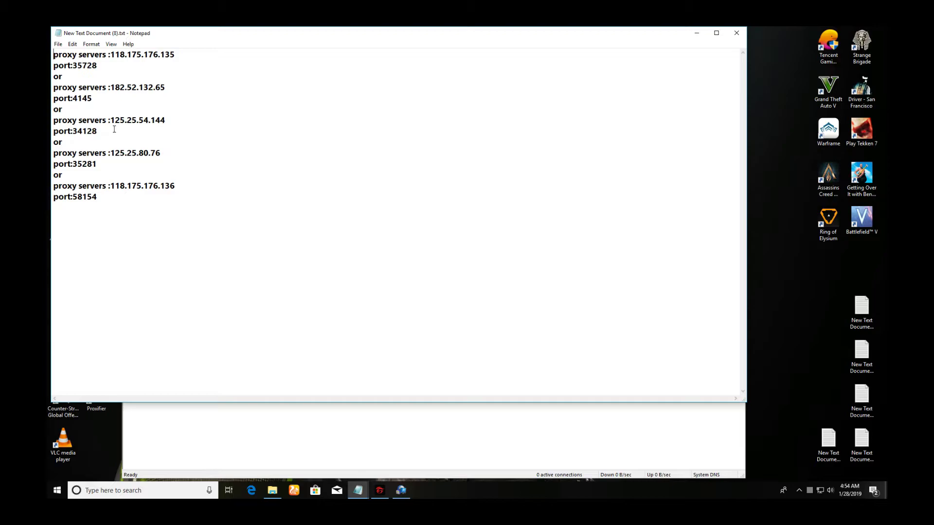
drag(110, 119, 171, 116)
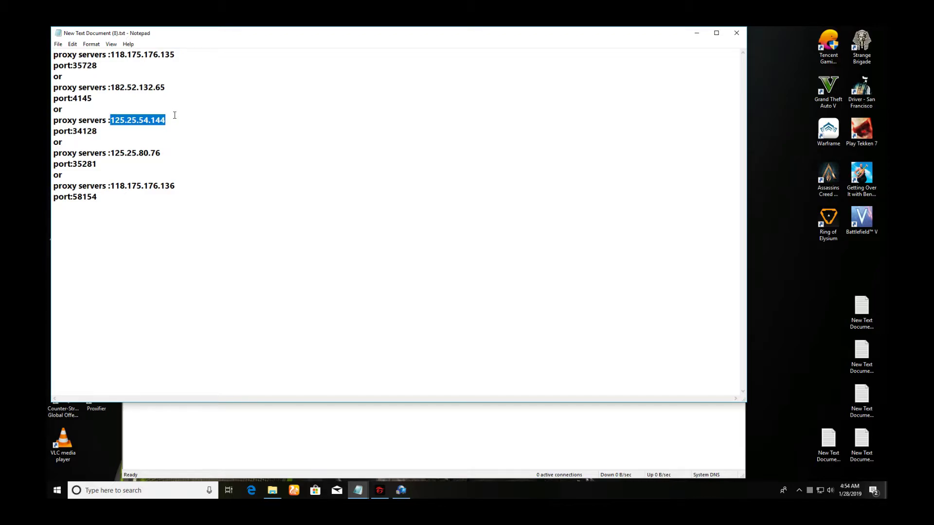
click(696, 33)
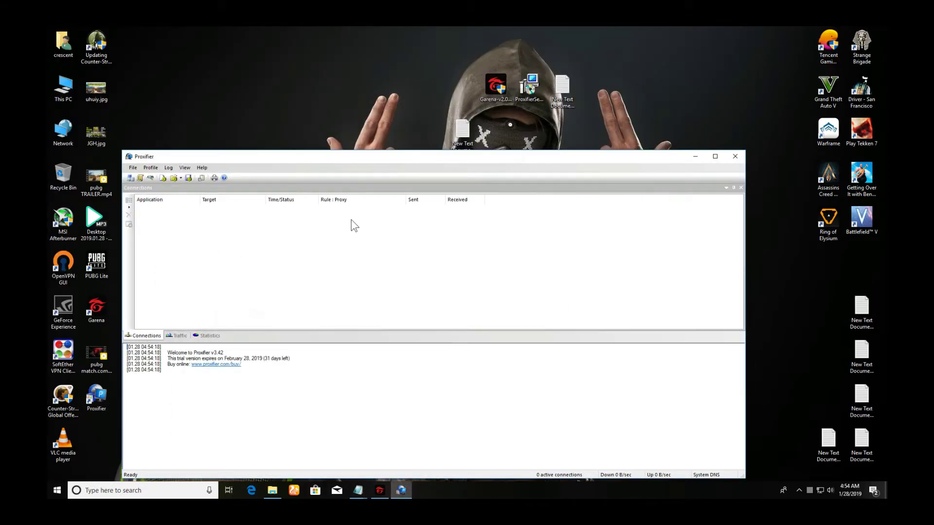
Check Proxifier's proxy server entry against the text document and confirm it with address 125.25.54.144, port 34128 and SOCKS Version 4
click(151, 167)
click(156, 178)
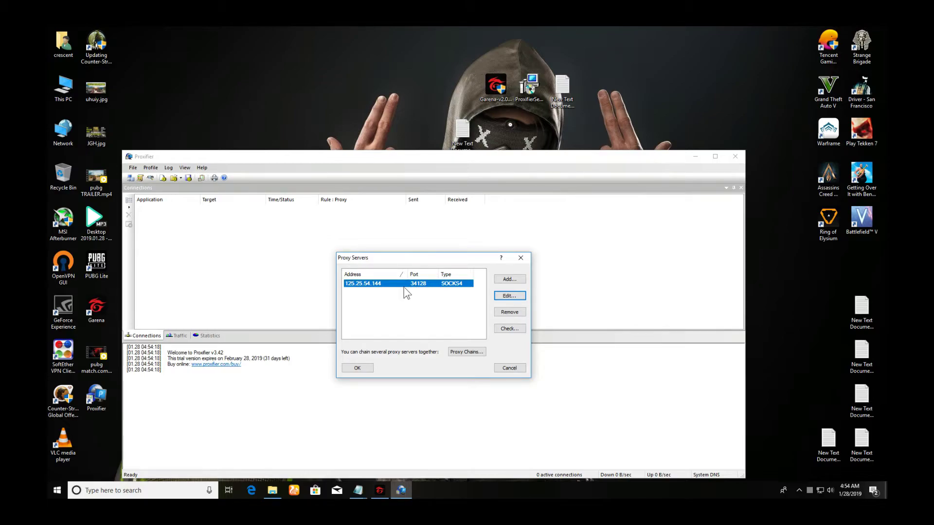
click(508, 295)
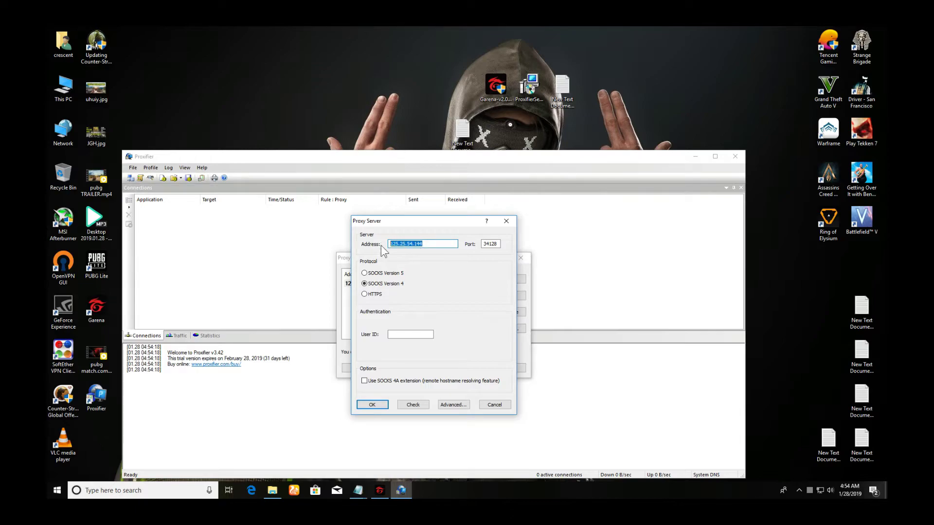
key(End)
click(359, 490)
click(453, 457)
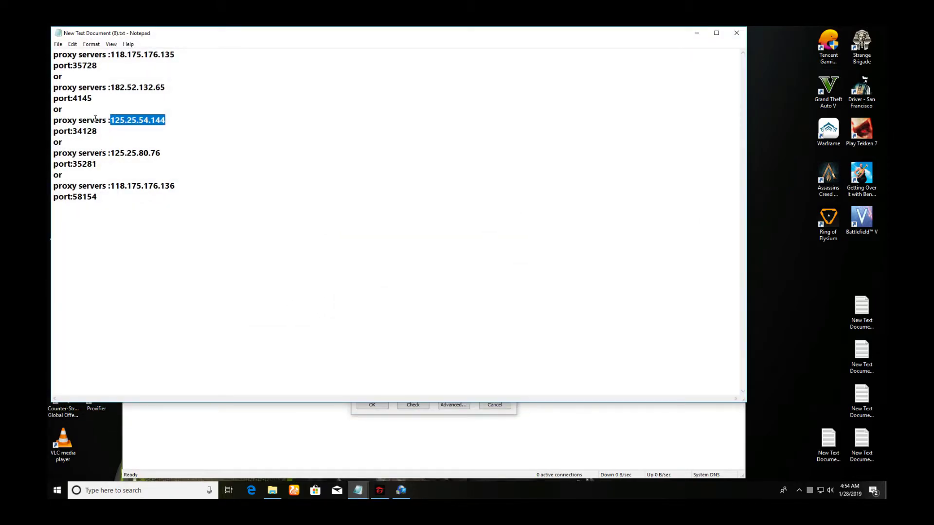
click(696, 33)
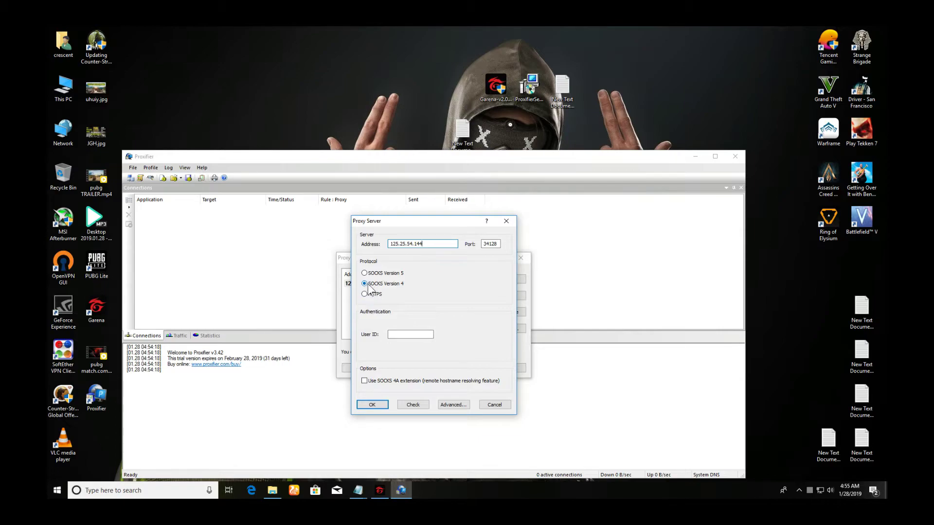
click(382, 405)
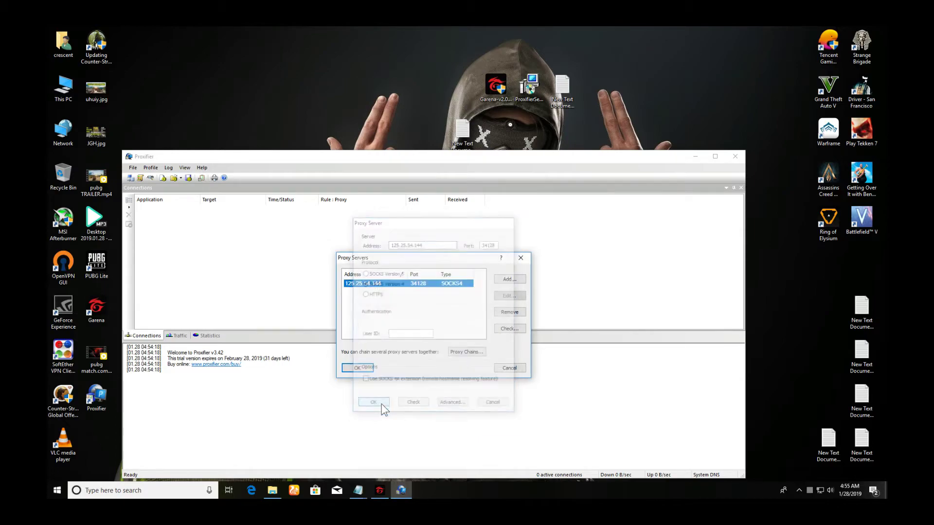
click(361, 369)
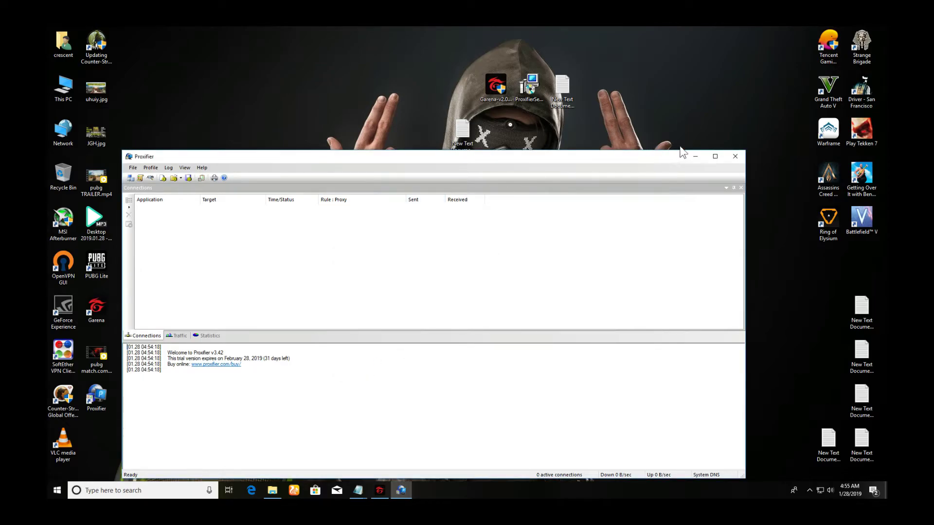
Minimize Proxifier, switch back to Garena and launch PUBG Lite
click(695, 157)
click(380, 490)
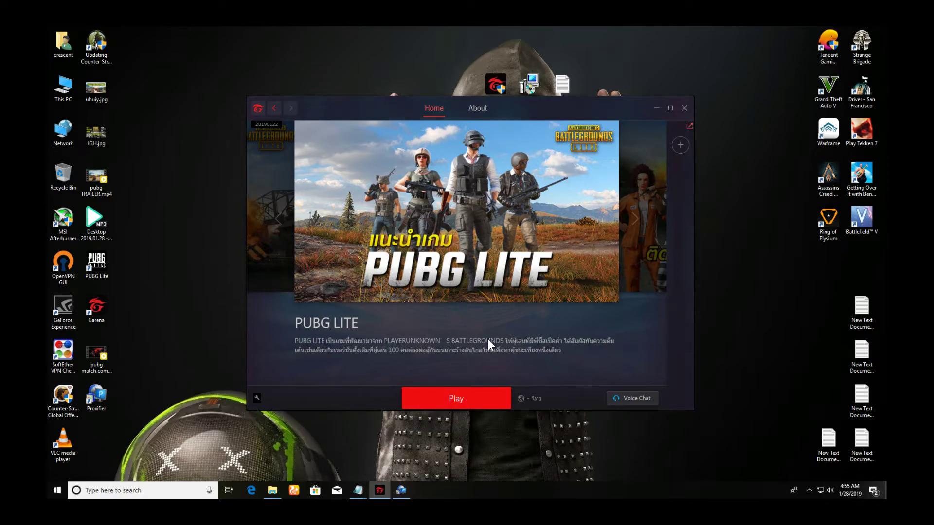
click(459, 398)
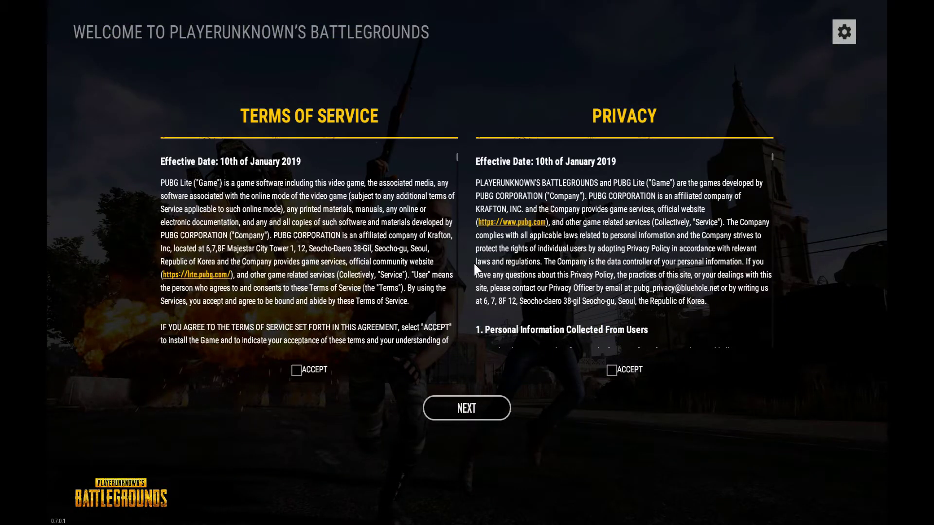
Accept the terms of service and privacy policy, and confirm a player nickname
click(299, 370)
click(611, 371)
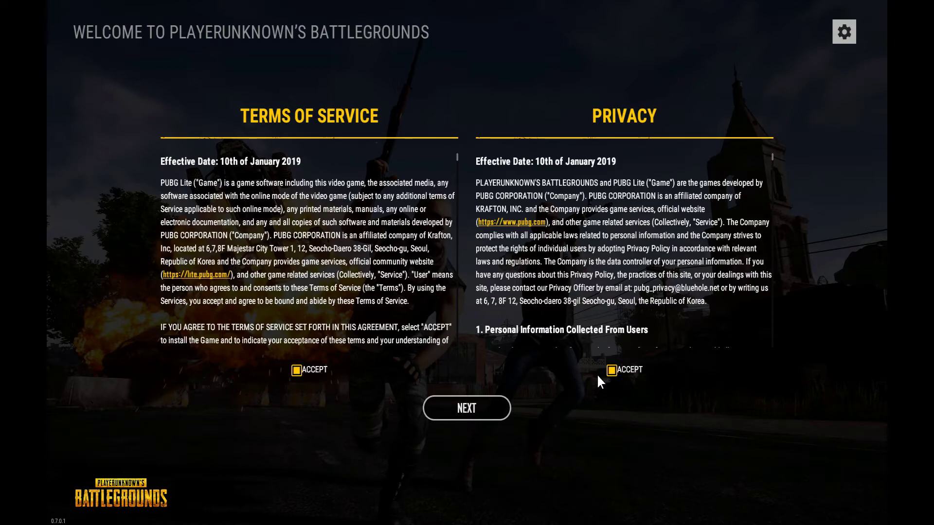
click(484, 416)
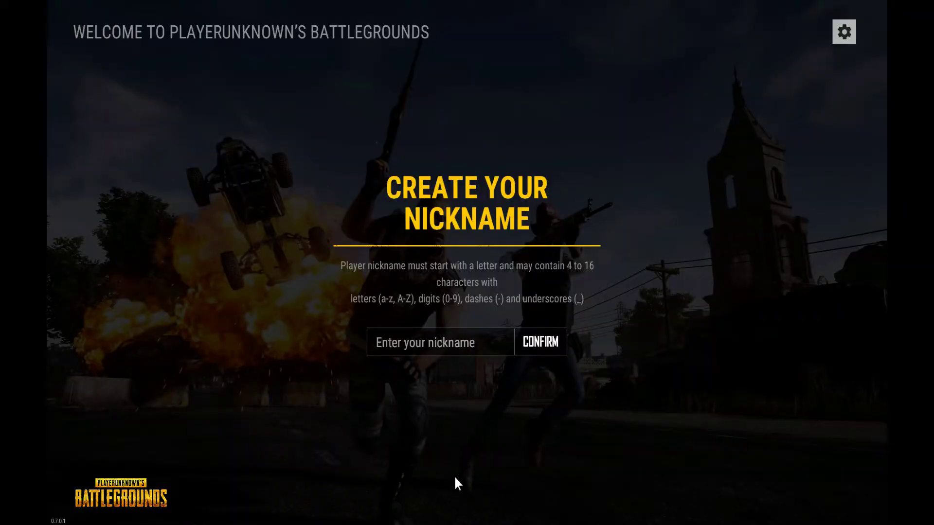
click(440, 345)
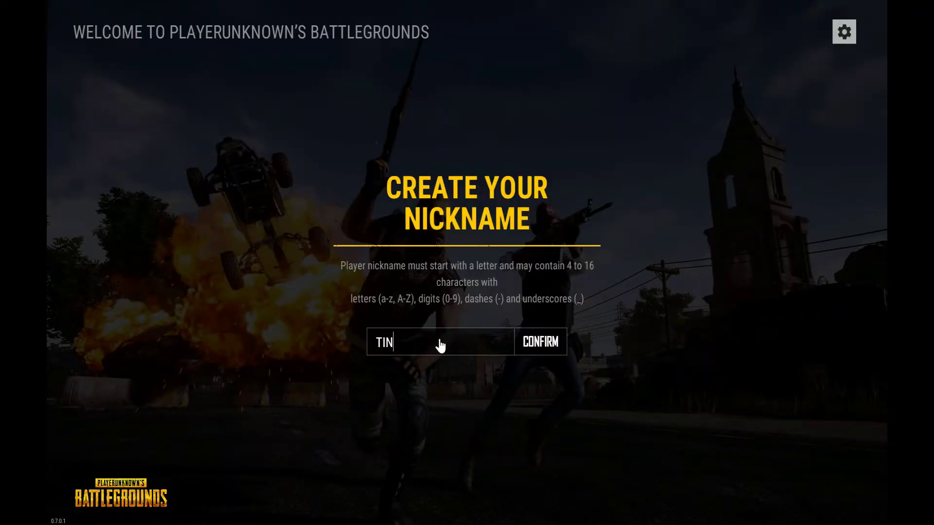
click(540, 352)
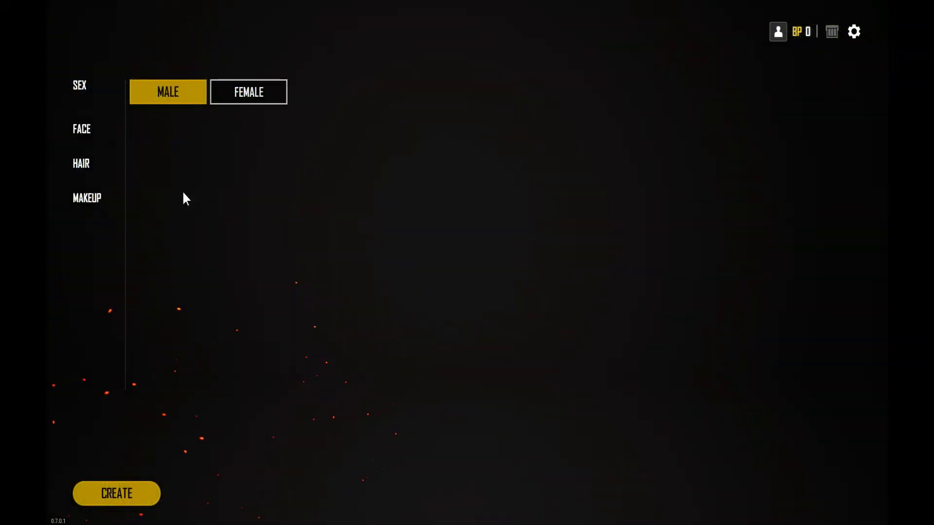
Create the default male character, dismiss the lobby pop-up and start an Erangel squad TPP public match
click(123, 501)
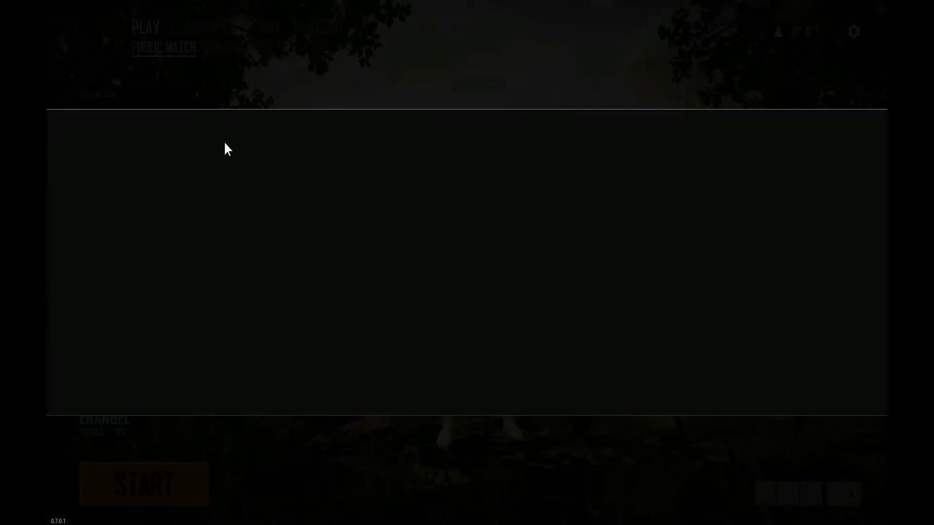
click(465, 385)
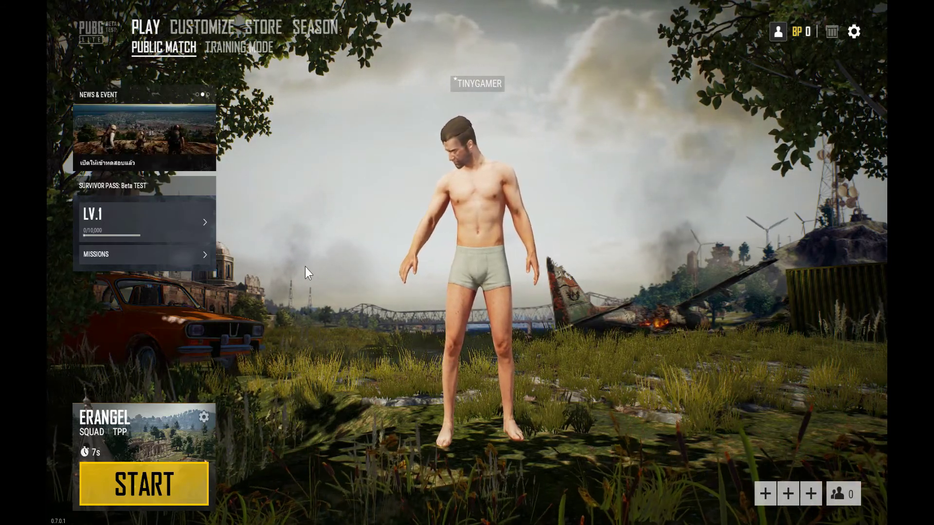
click(131, 480)
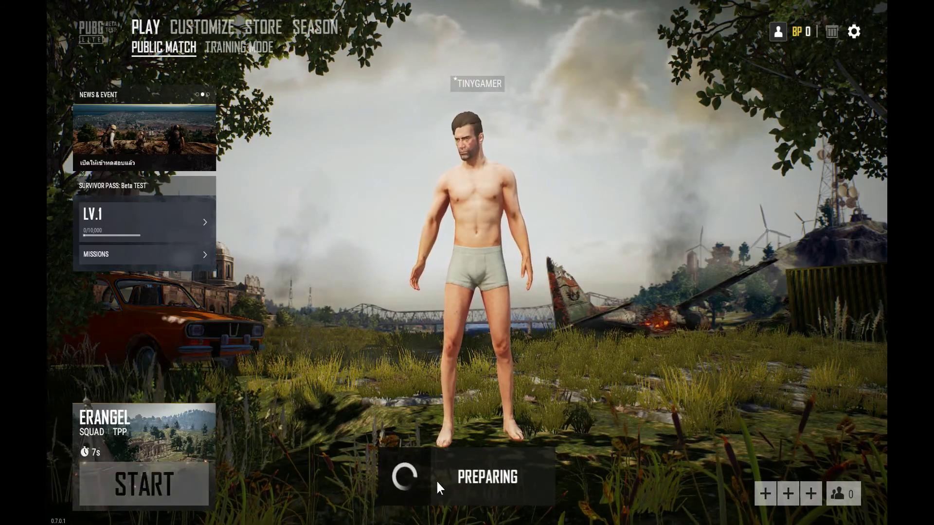